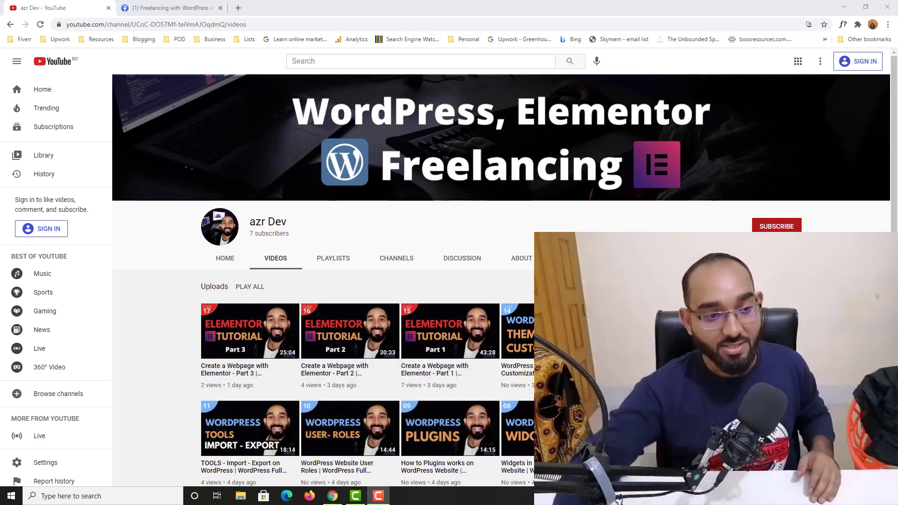
pyautogui.scroll(-1, 180, 324)
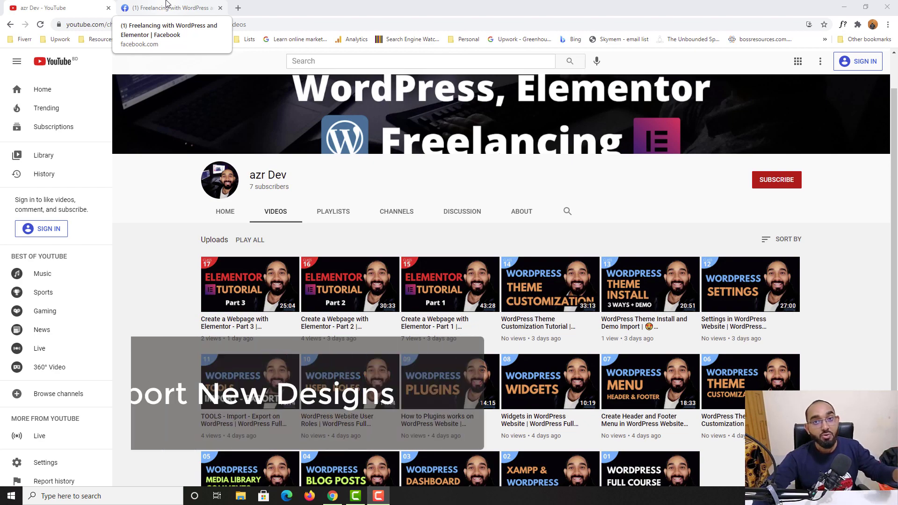
# Step: View a member's practice-page screenshot full size in the group feed, then close it
pyautogui.click(166, 7)
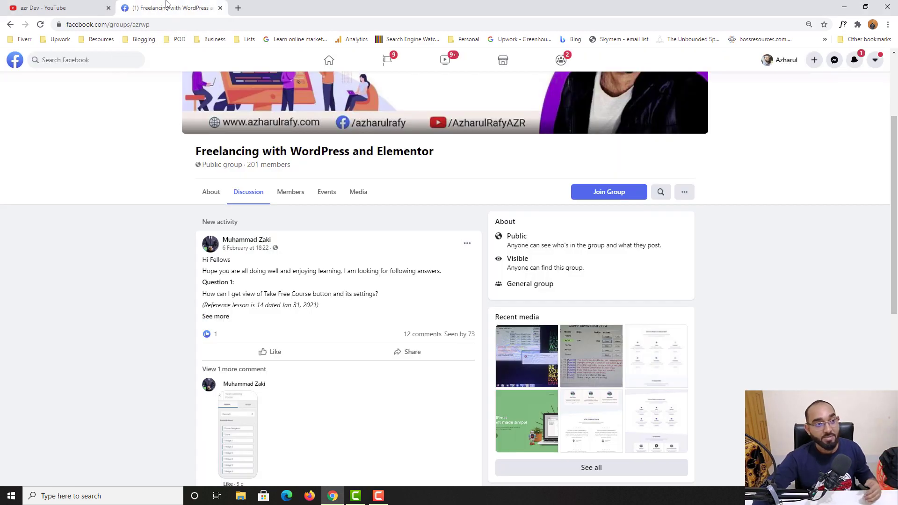
pyautogui.scroll(-3, 100, 346)
pyautogui.scroll(-3, 109, 372)
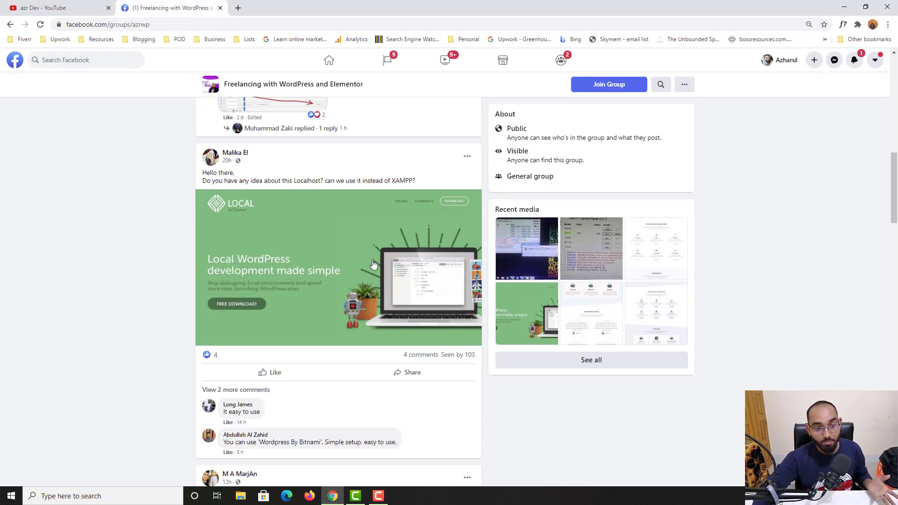
pyautogui.scroll(6, 137, 220)
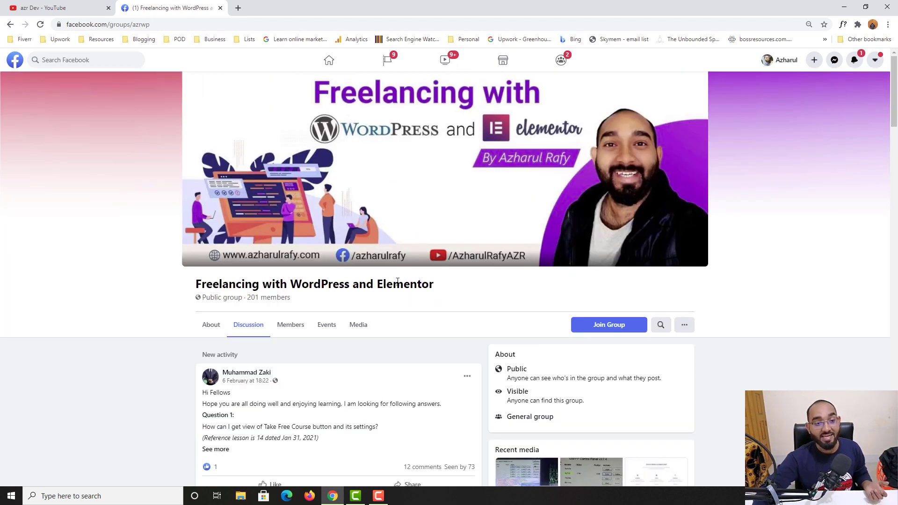
pyautogui.scroll(-5, 106, 314)
pyautogui.scroll(-3, 114, 313)
pyautogui.scroll(-3, 115, 312)
pyautogui.scroll(-3, 226, 322)
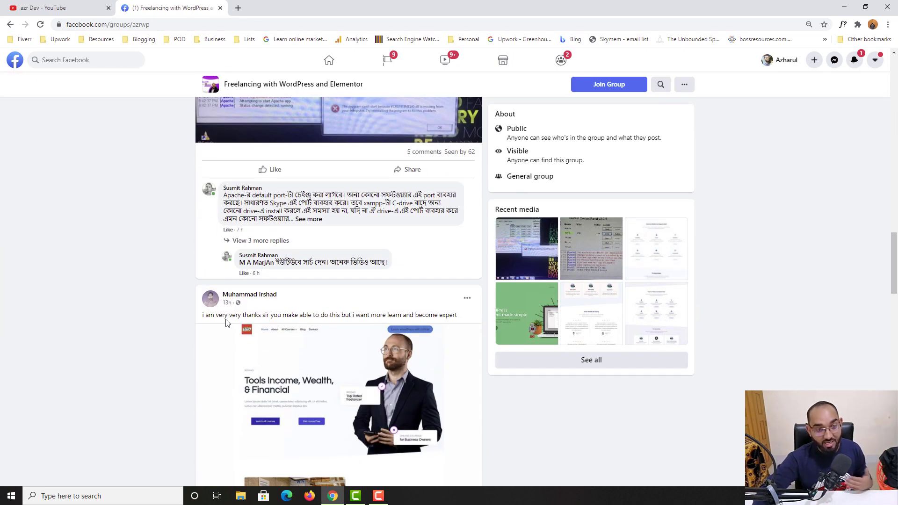
pyautogui.scroll(-4, 213, 338)
pyautogui.scroll(2, 206, 267)
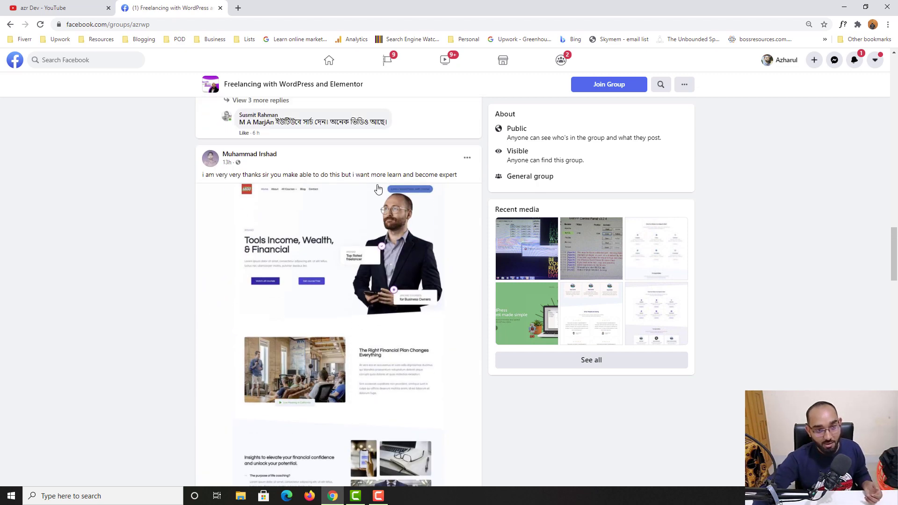
pyautogui.scroll(-5, 376, 221)
pyautogui.click(375, 267)
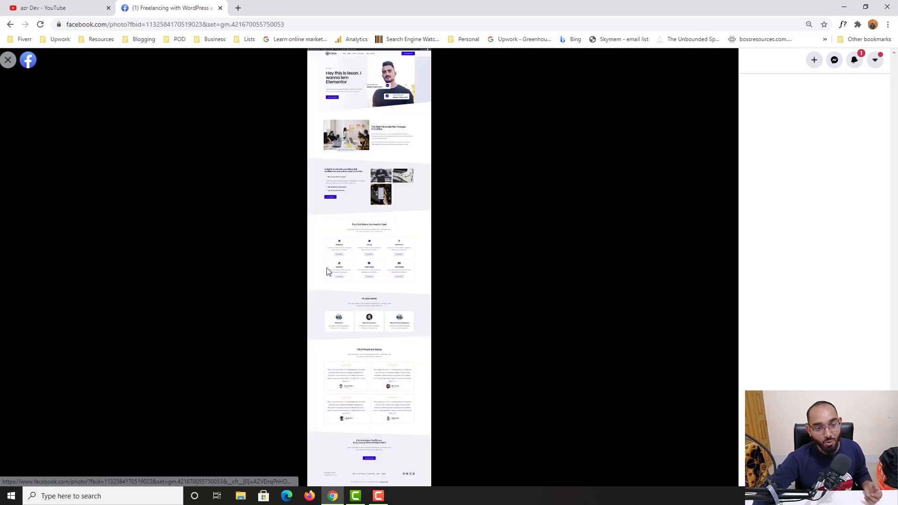
pyautogui.click(15, 60)
pyautogui.scroll(-5, 329, 280)
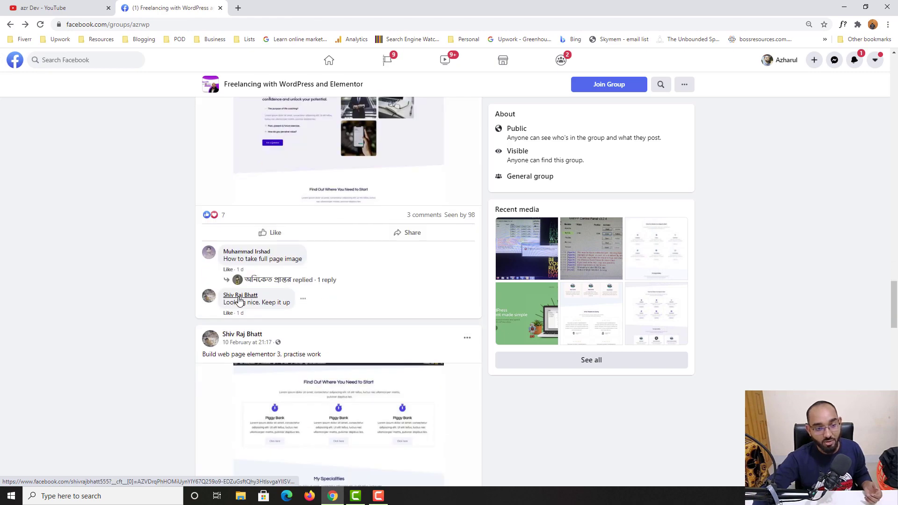
pyautogui.scroll(-4, 260, 331)
pyautogui.scroll(-4, 261, 337)
pyautogui.scroll(-4, 262, 337)
pyautogui.scroll(-4, 251, 331)
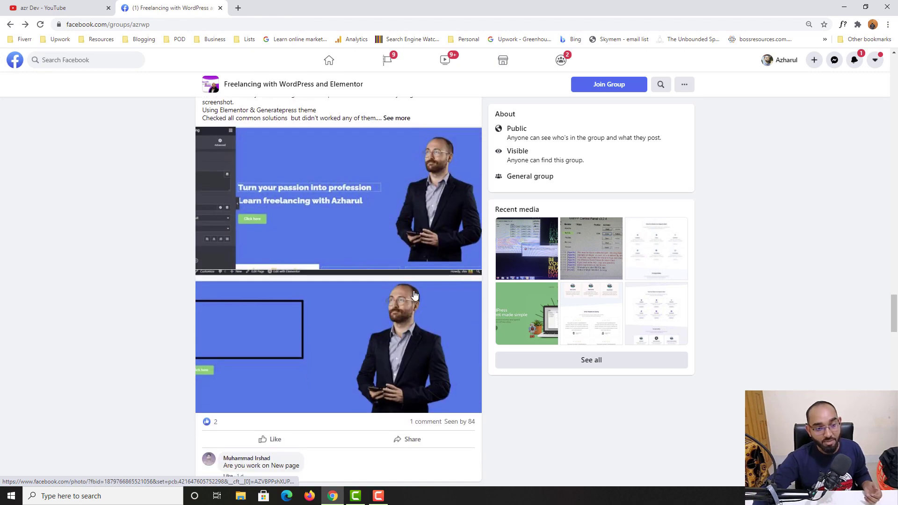
pyautogui.scroll(-4, 242, 337)
pyautogui.scroll(-4, 230, 344)
pyautogui.scroll(-4, 236, 339)
pyautogui.scroll(-4, 236, 333)
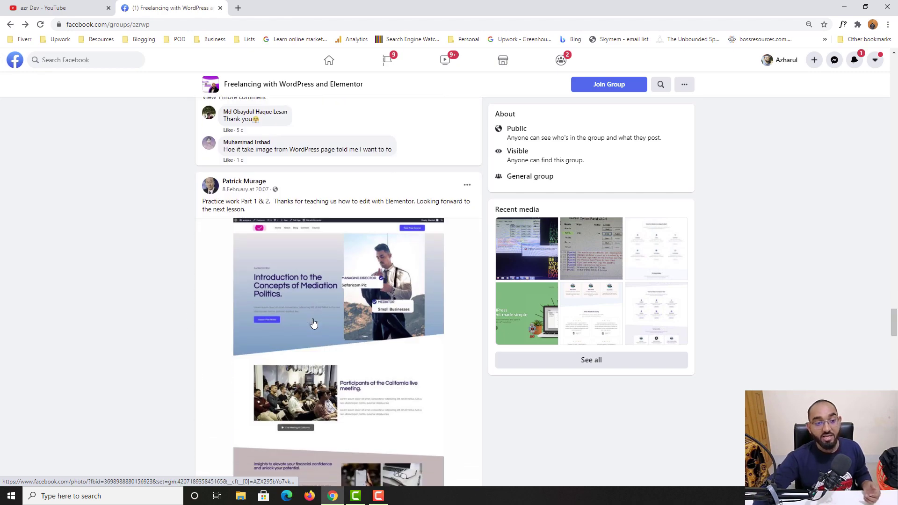
pyautogui.scroll(-3, 235, 326)
pyautogui.scroll(-3, 236, 321)
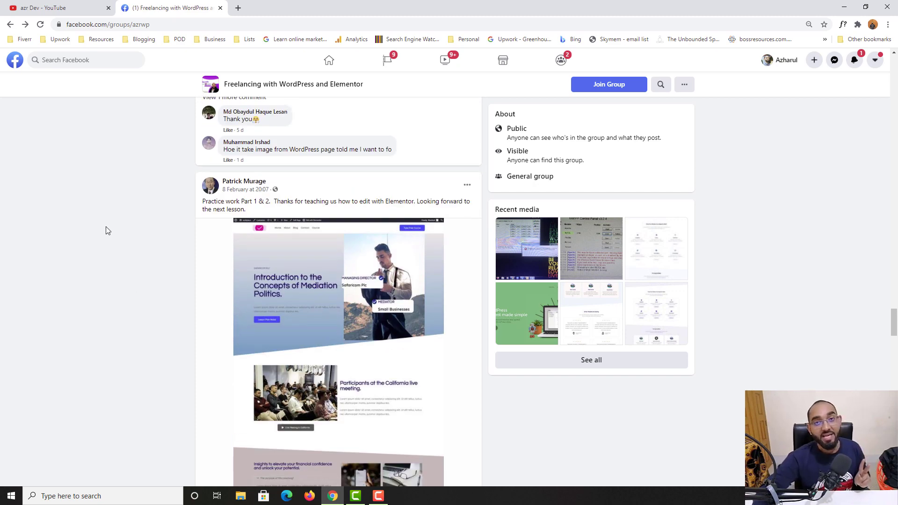
# Step: Switch to the 'azr Dev - YouTube' tab showing the channel's videos
pyautogui.click(49, 7)
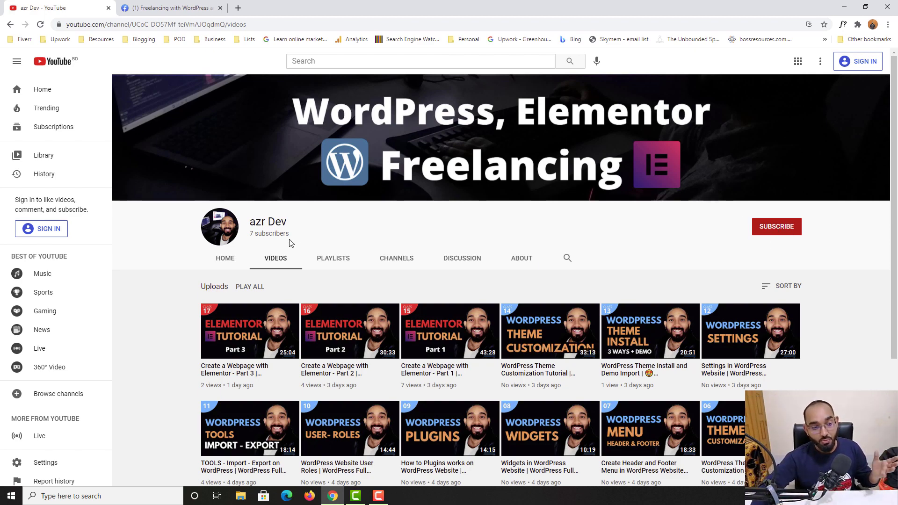
pyautogui.scroll(-2, 190, 368)
pyautogui.scroll(3, 852, 304)
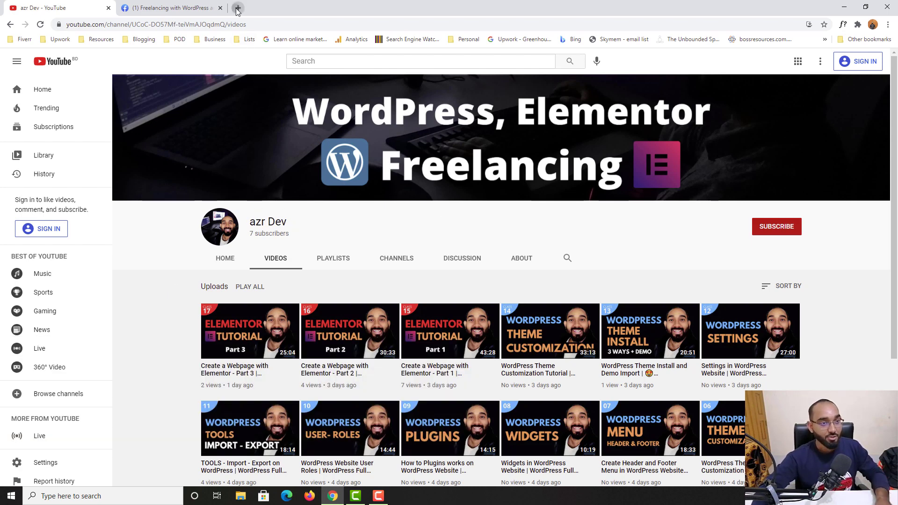
# Step: Open a new tab and go to azr.dev
pyautogui.click(238, 8)
pyautogui.write('azr.dev')
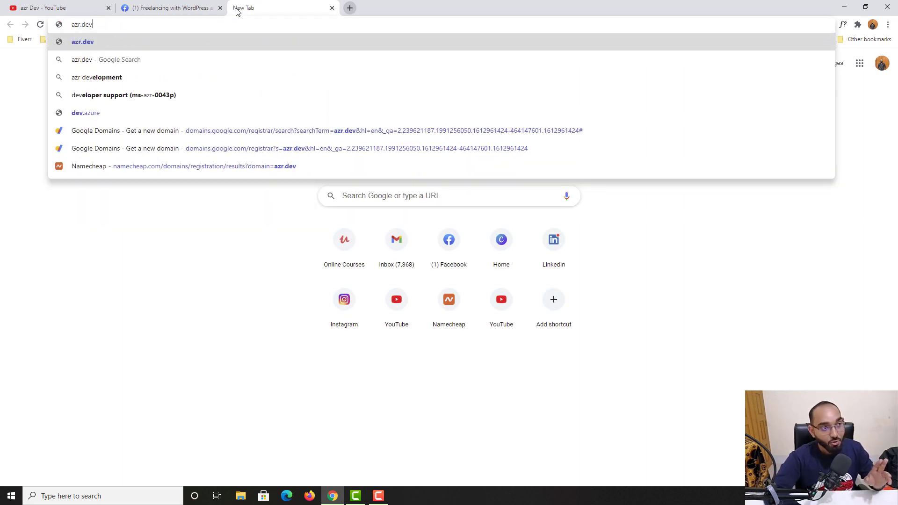
pyautogui.press('Return')
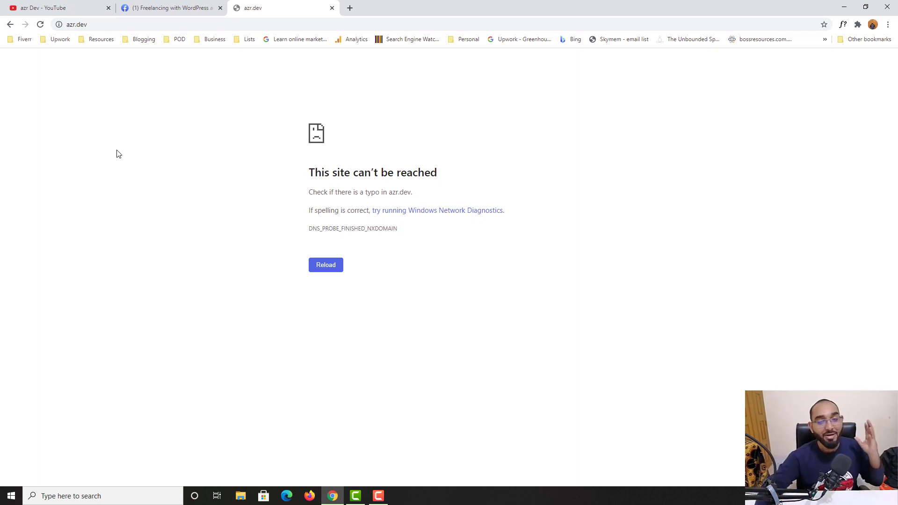
# Step: Select the azr.dev address, then switch to the 'azr Dev - YouTube' tab
pyautogui.click(84, 24)
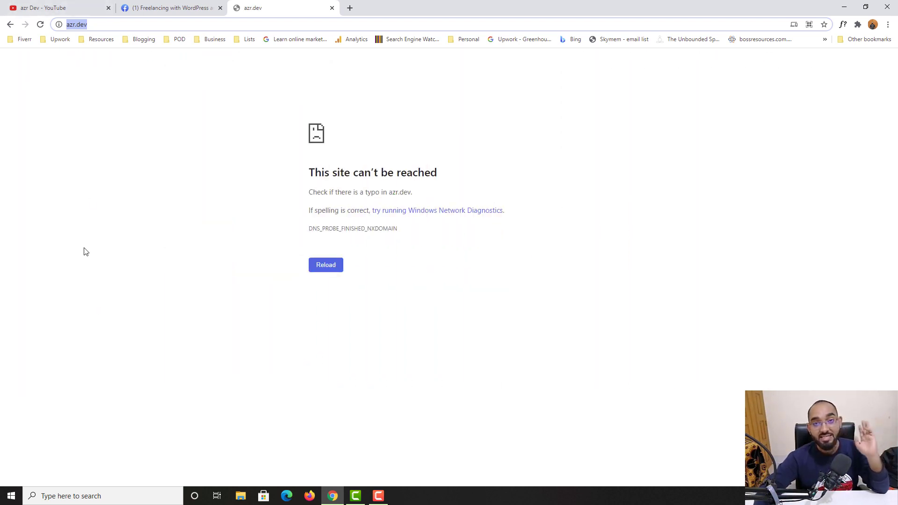
pyautogui.click(66, 7)
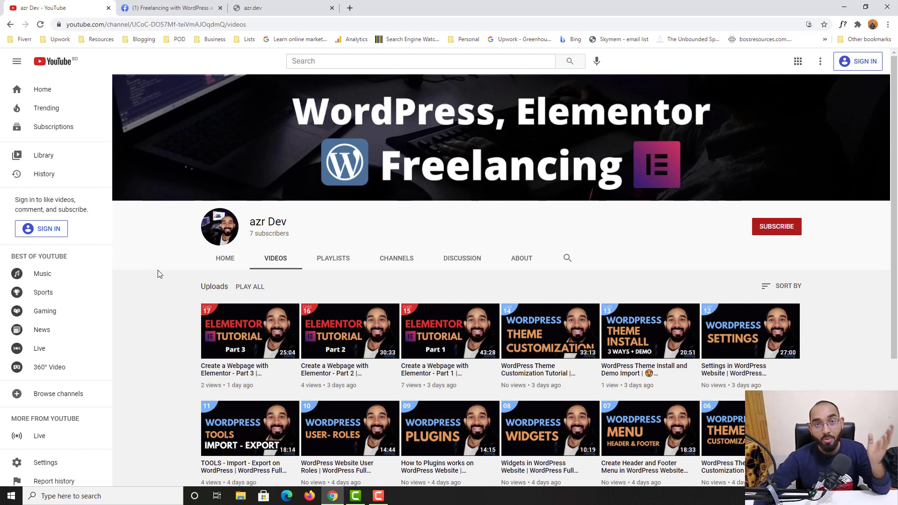
pyautogui.click(296, 4)
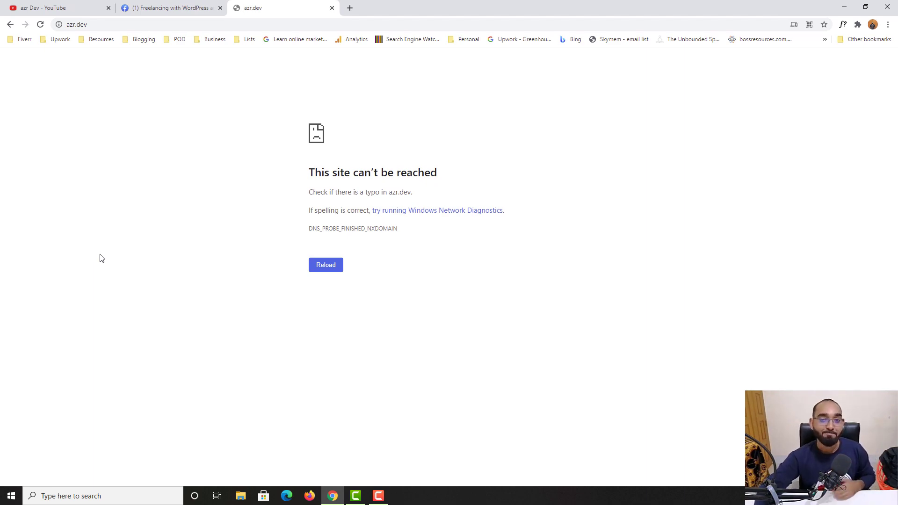
pyautogui.click(79, 6)
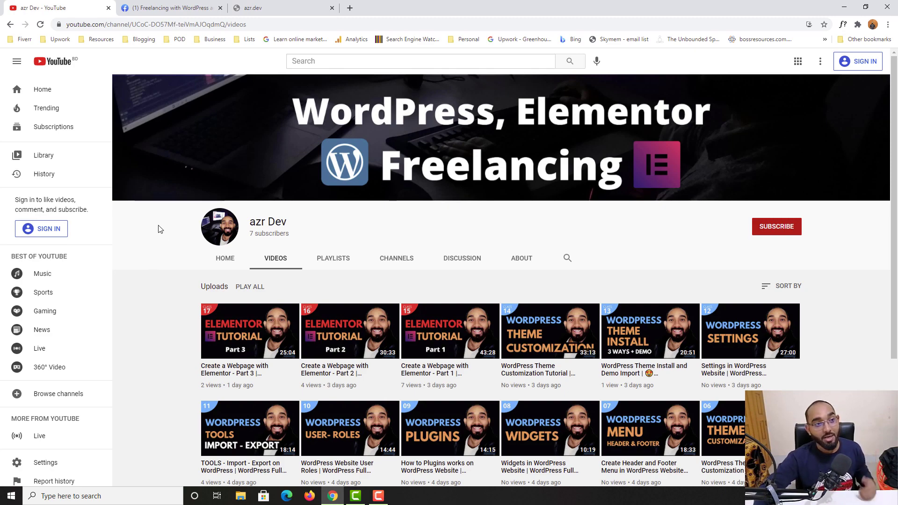
# Step: Switch to the Freelancing with WordPress and Elementor Facebook group tab
pyautogui.click(168, 7)
pyautogui.scroll(-5, 365, 305)
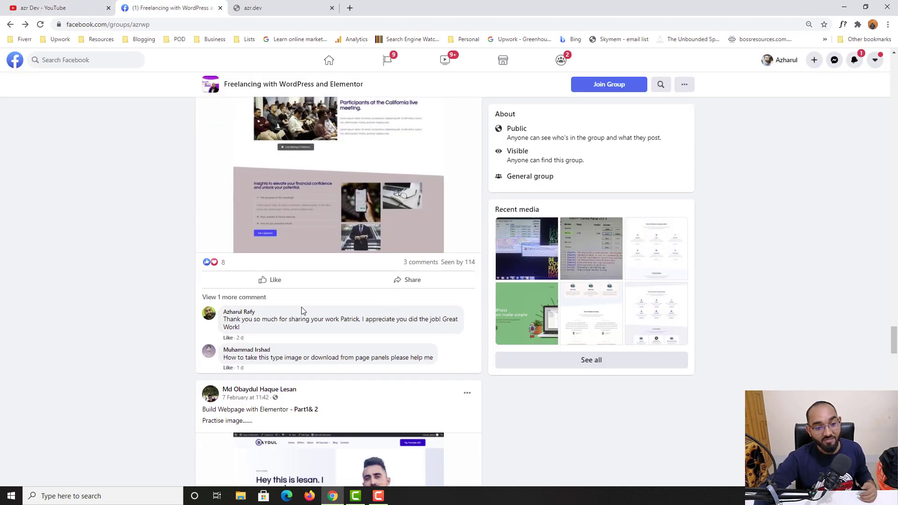
pyautogui.scroll(-2, 457, 265)
pyautogui.scroll(2, 90, 288)
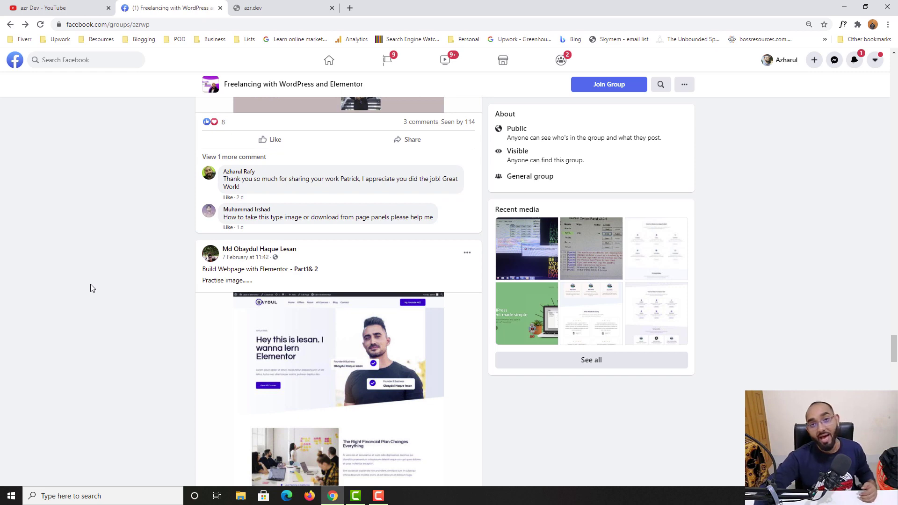